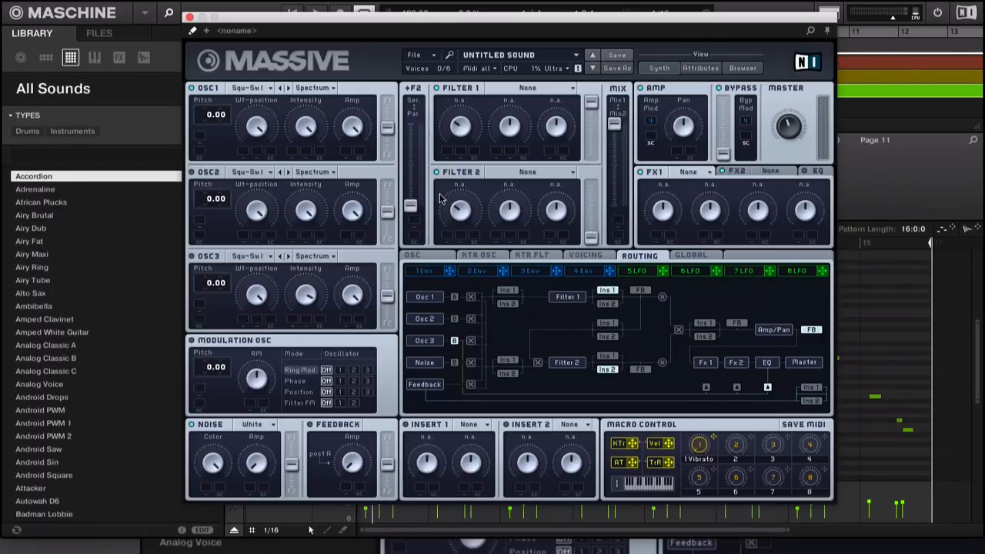
# Step: Audition the untouched patch briefly and shorten the attack of envelope 4
pyautogui.press('space')
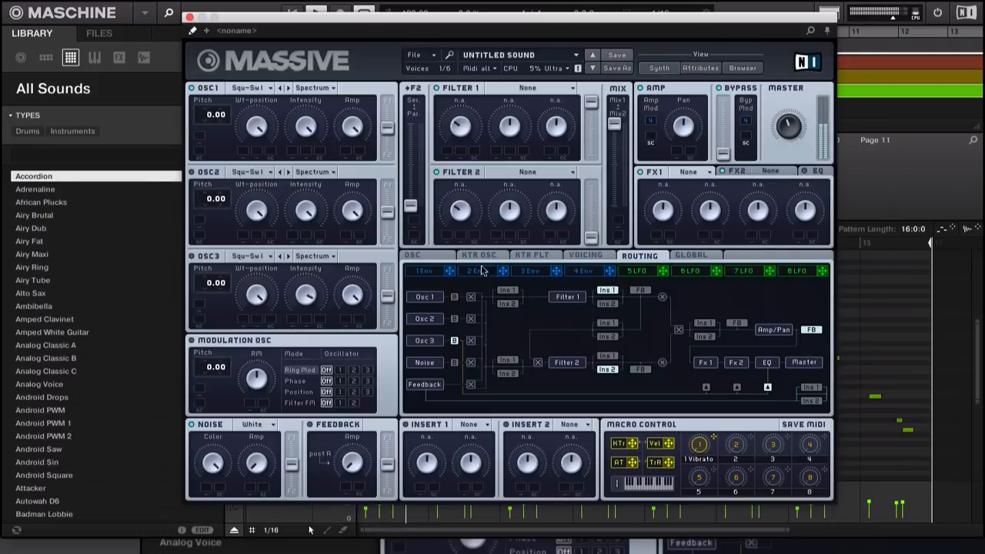
pyautogui.press('space')
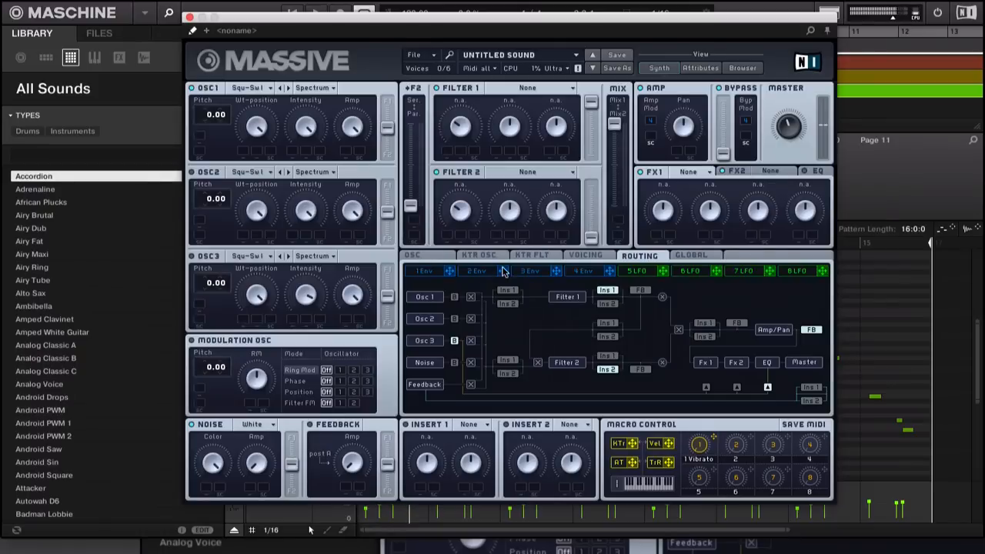
pyautogui.click(586, 271)
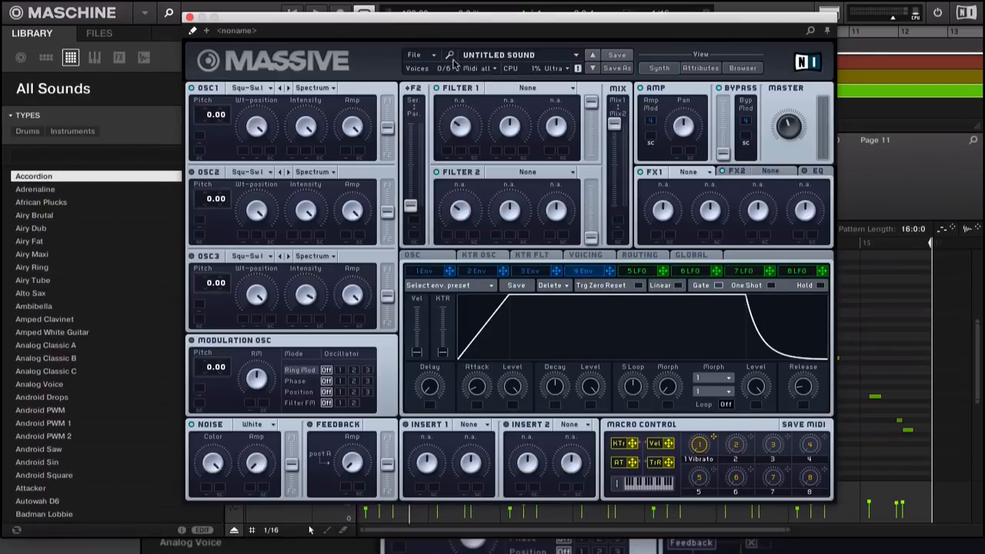
pyautogui.click(421, 57)
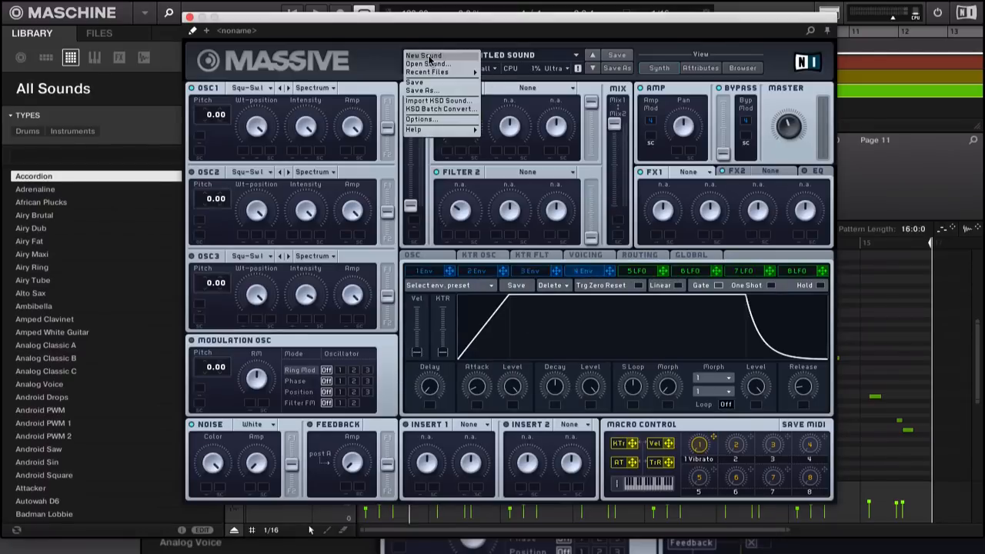
pyautogui.click(375, 50)
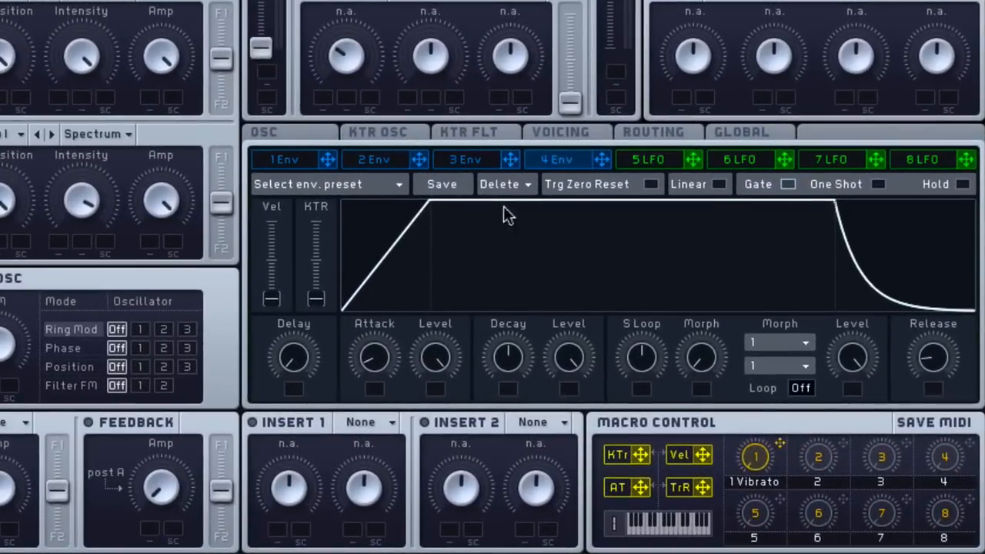
pyautogui.moveTo(375, 361); pyautogui.dragTo(374, 396)
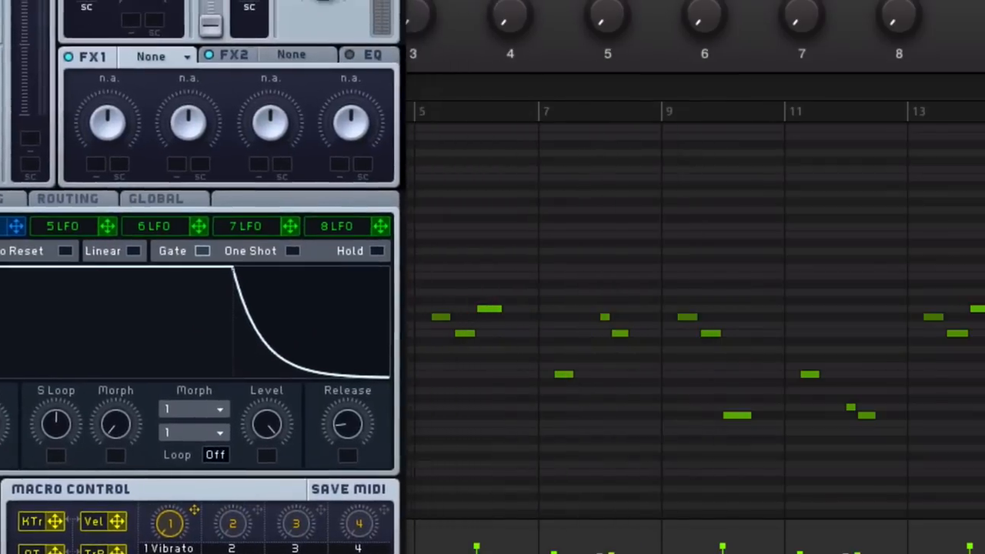
# Step: Move the synth window aside to examine the notes in Pattern 3, and bring it back over the arrangement
pyautogui.moveTo(154, 2); pyautogui.dragTo(37, 0)
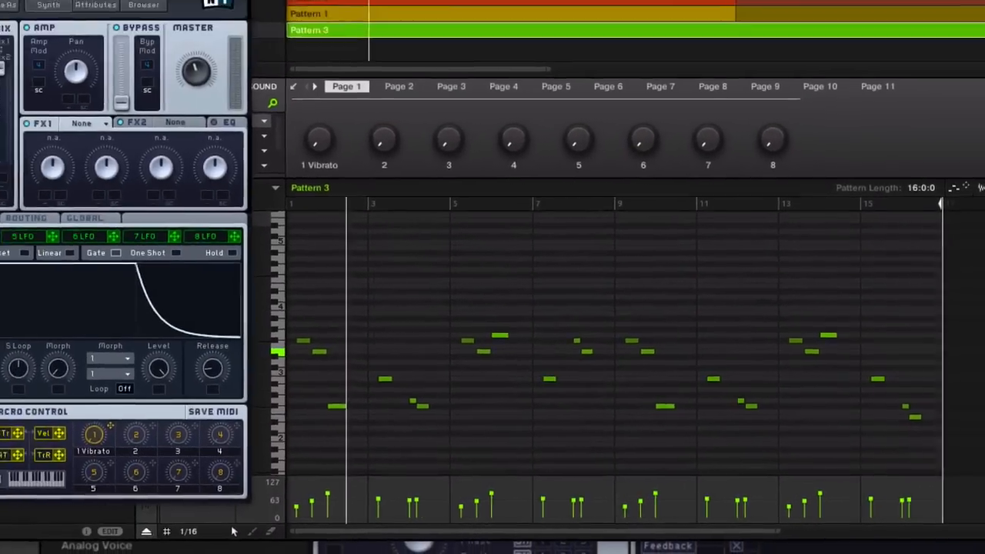
pyautogui.moveTo(208, 21); pyautogui.dragTo(639, 14)
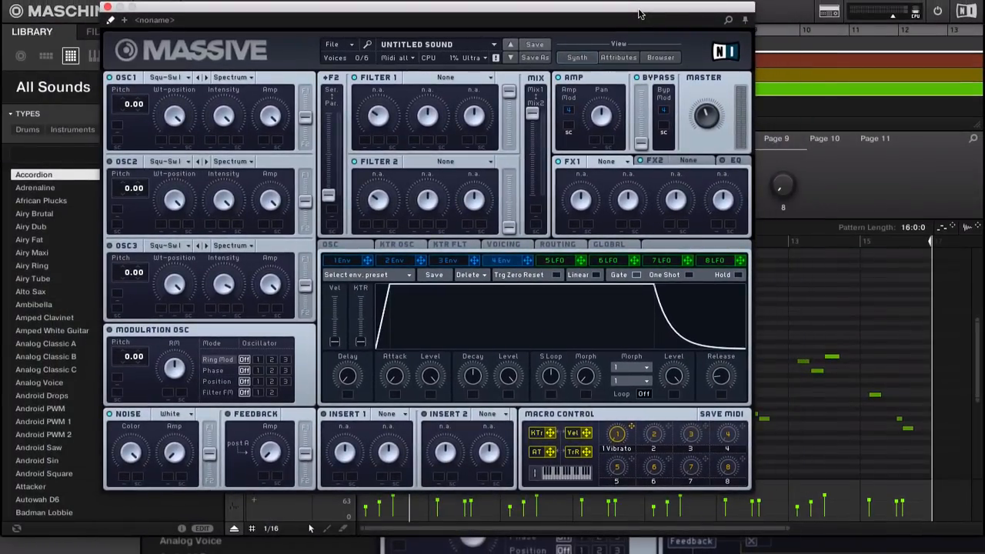
pyautogui.moveTo(638, 14)
pyautogui.mouseDown()
pyautogui.moveTo(594, 18)
pyautogui.moveTo(593, 28)
pyautogui.moveTo(662, 23)
pyautogui.moveTo(607, 14)
pyautogui.moveTo(623, 13)
pyautogui.mouseUp()
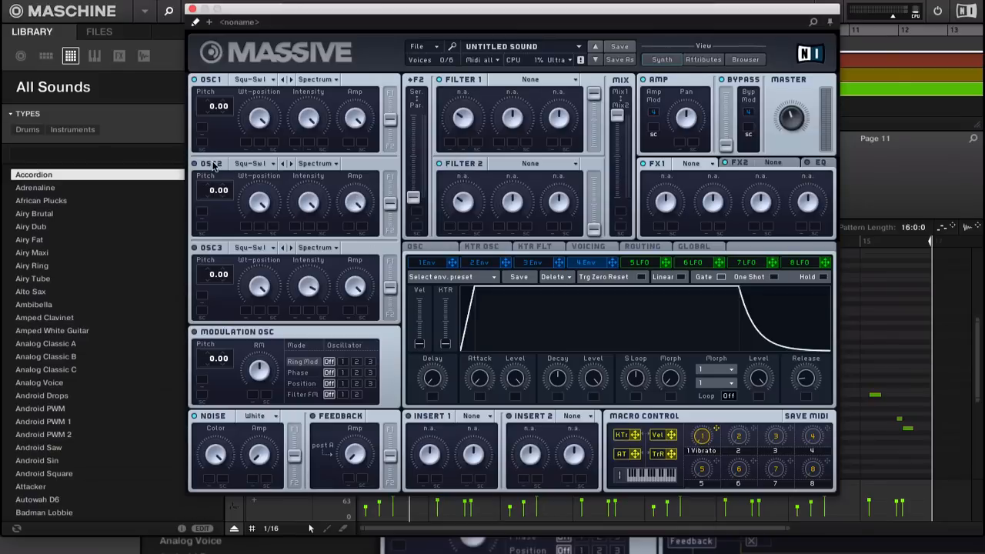
# Step: Look through the available wavetables and set oscillator 1's wavetable mode to Bend -/+
pyautogui.click(266, 164)
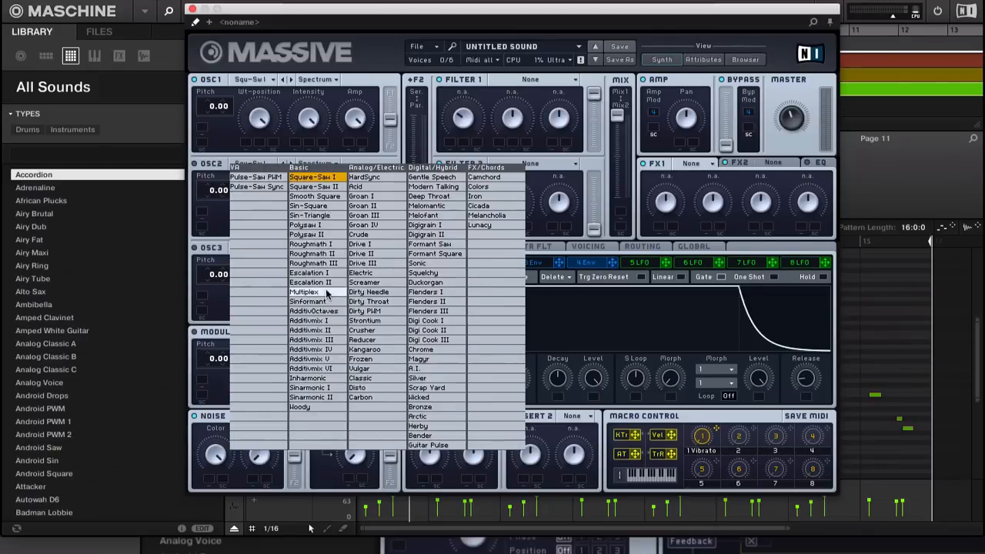
pyautogui.click(212, 164)
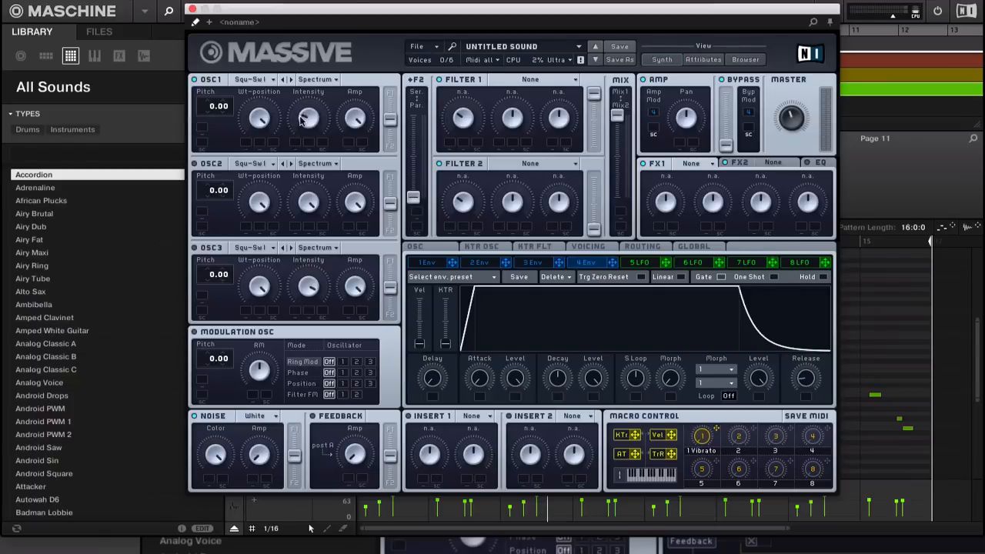
pyautogui.click(327, 82)
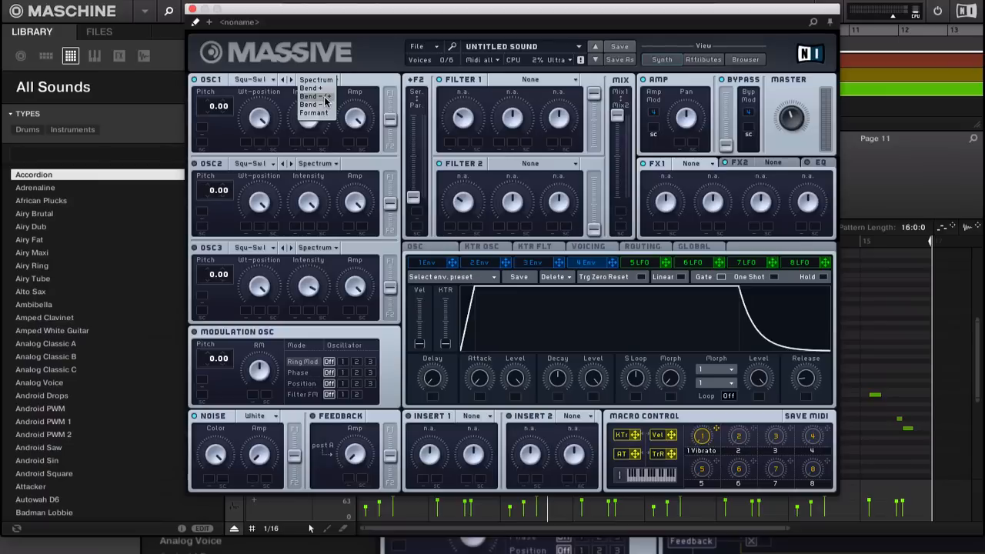
pyautogui.click(325, 101)
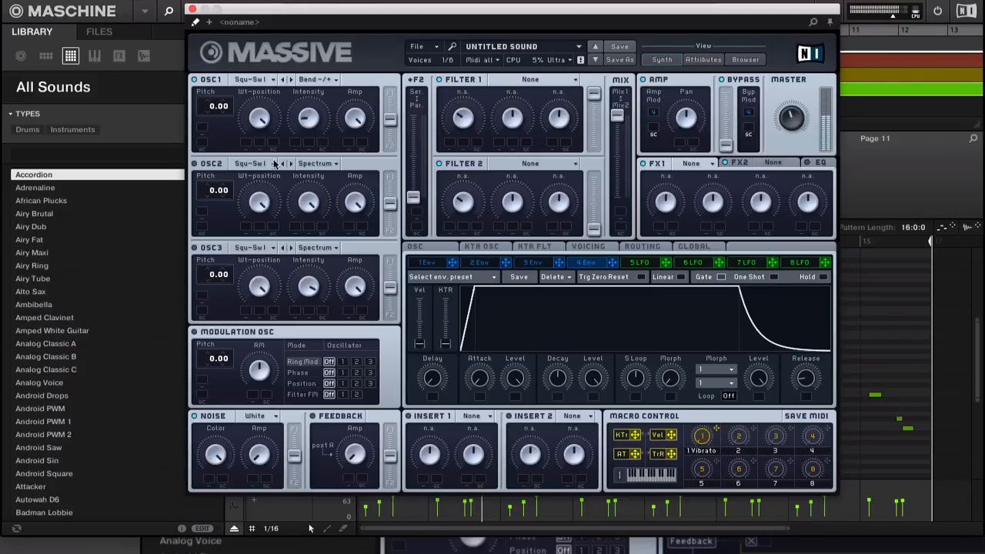
# Step: Try the Groan III and Smooth Square wavetables on oscillator 1, settling on Sin-Square with an adjusted intensity
pyautogui.click(271, 80)
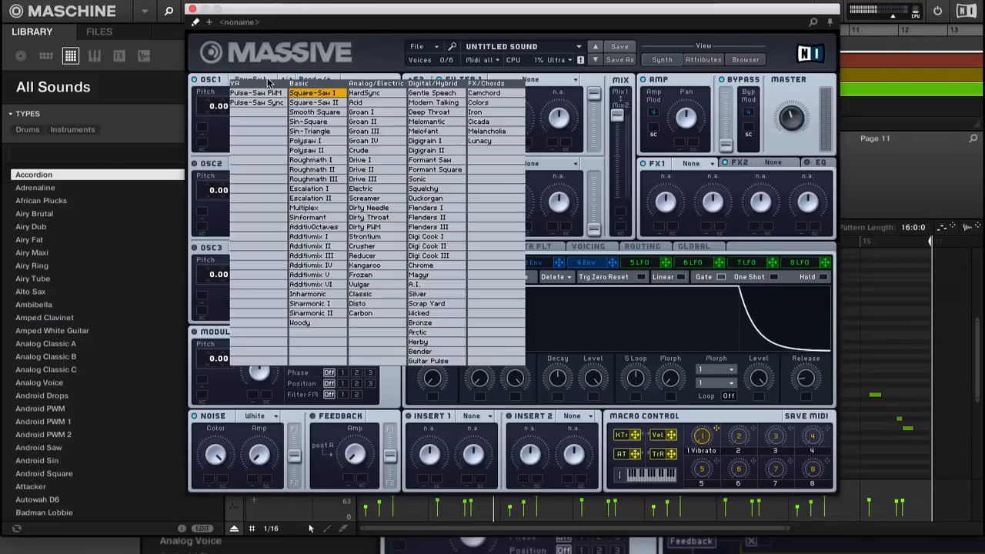
pyautogui.click(375, 134)
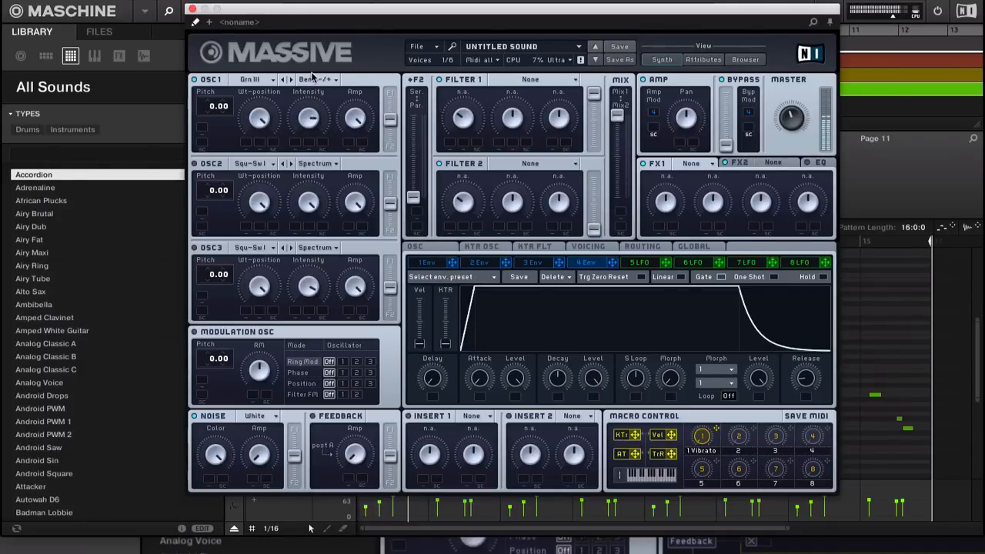
pyautogui.click(271, 80)
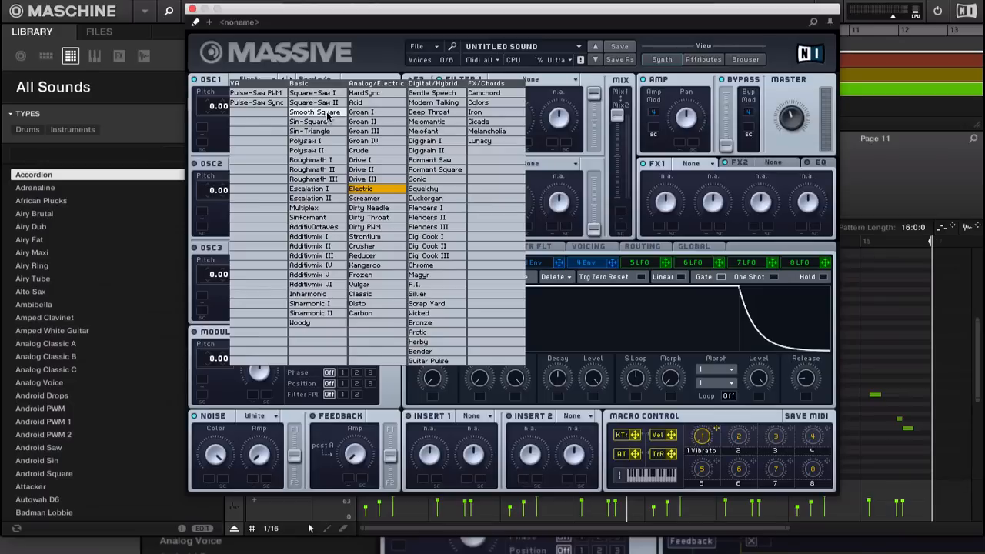
pyautogui.click(326, 113)
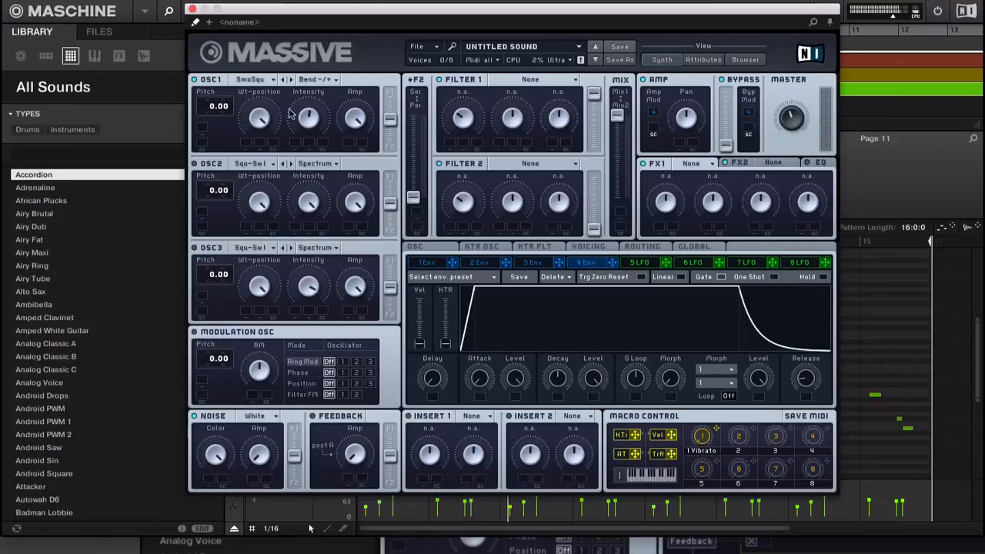
pyautogui.click(291, 81)
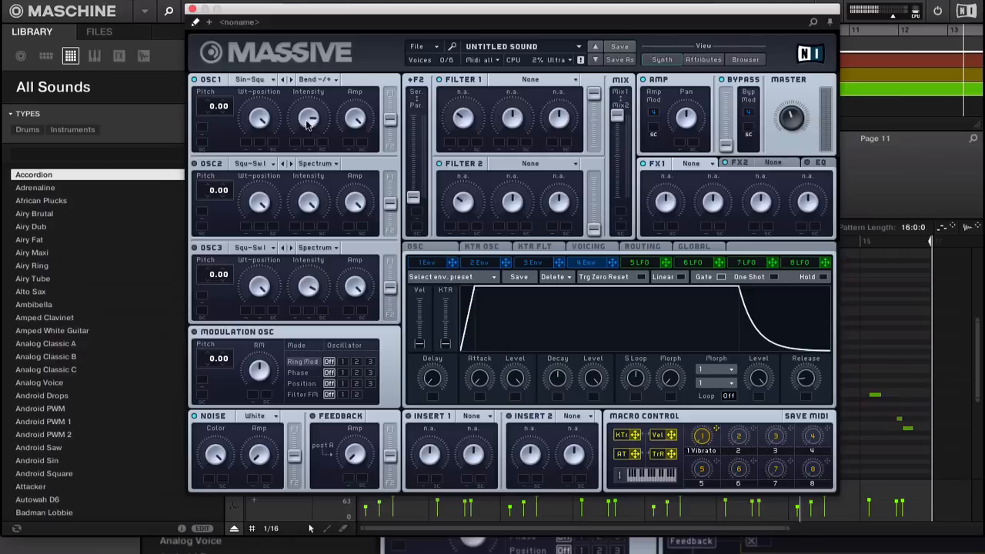
pyautogui.moveTo(305, 116); pyautogui.dragTo(297, 124)
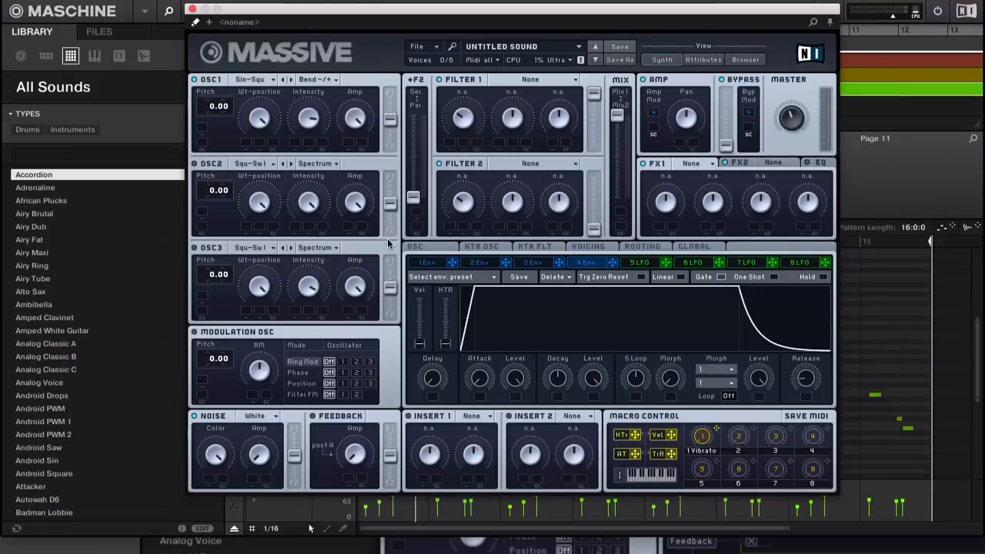
# Step: Modulate oscillator 1's intensity with envelope 1, shaped with a moderate attack and its decay level at minimum
pyautogui.click(431, 263)
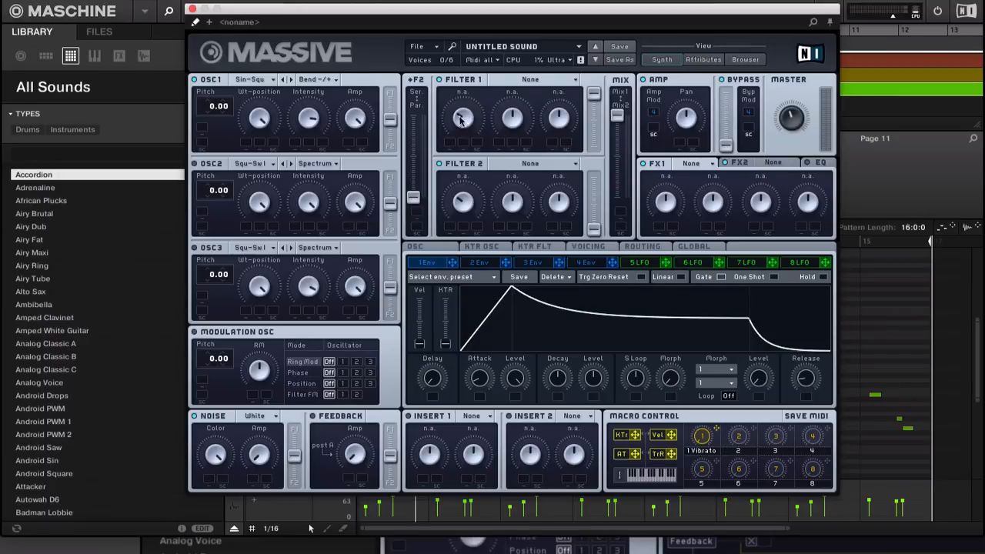
pyautogui.moveTo(452, 268); pyautogui.dragTo(294, 146)
pyautogui.moveTo(480, 376); pyautogui.dragTo(480, 408)
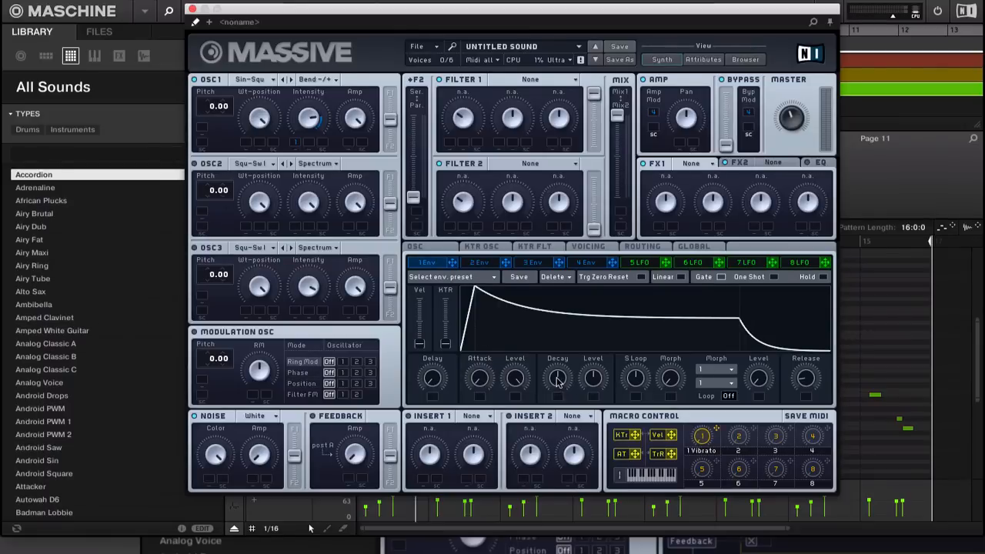
pyautogui.moveTo(592, 377); pyautogui.dragTo(587, 437)
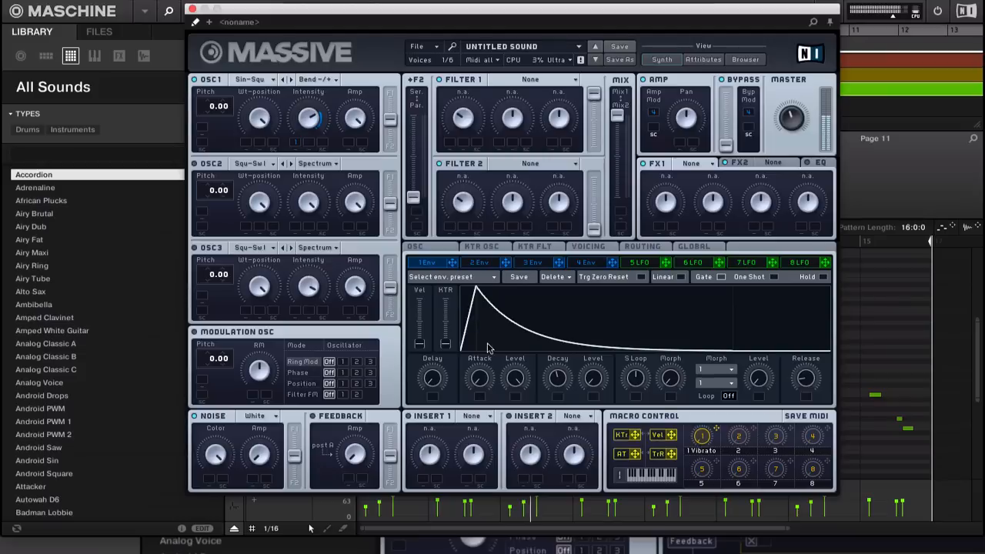
pyautogui.moveTo(483, 377)
pyautogui.mouseDown()
pyautogui.moveTo(486, 354)
pyautogui.moveTo(488, 365)
pyautogui.mouseUp()
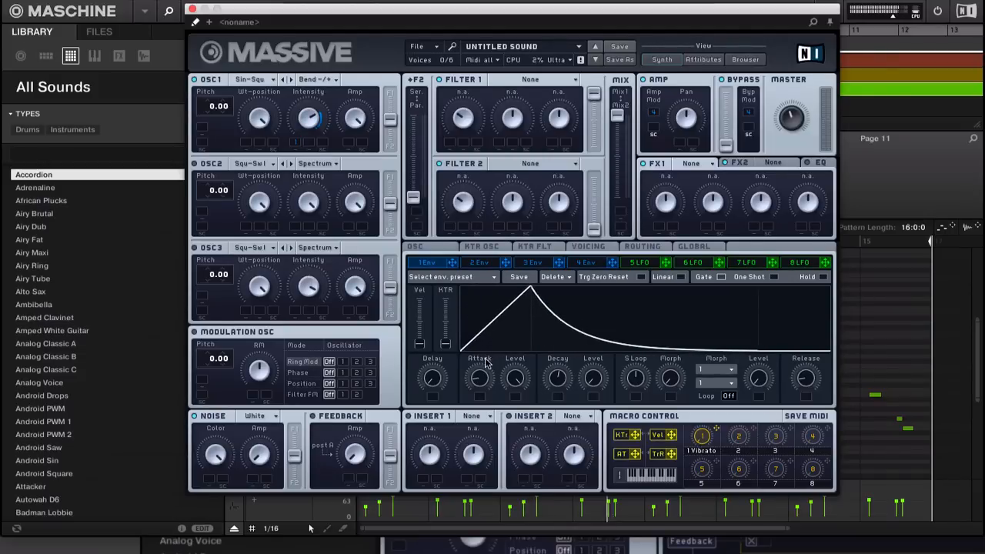
pyautogui.moveTo(557, 380); pyautogui.dragTo(558, 376)
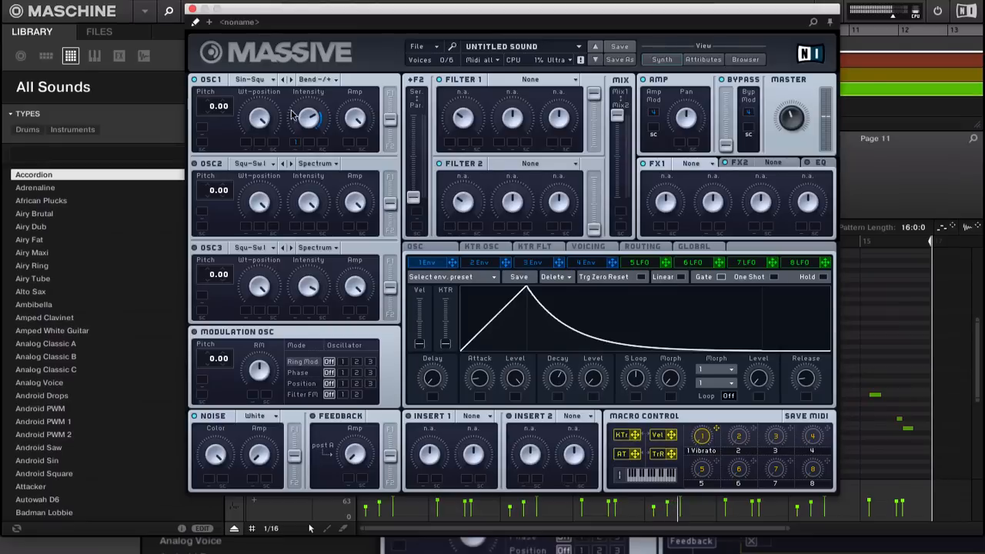
# Step: Change oscillator 1's wavetable mode to Formant
pyautogui.click(318, 80)
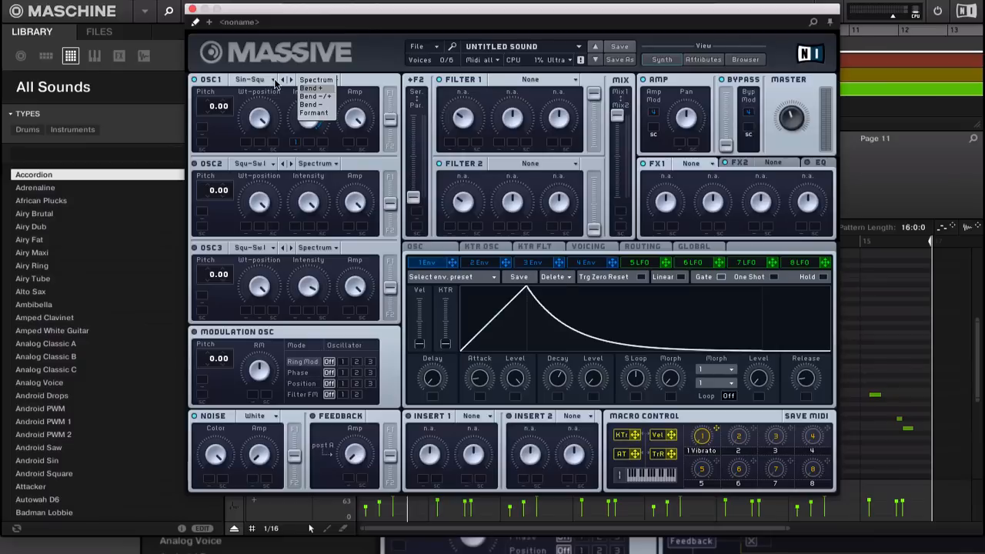
pyautogui.click(356, 68)
pyautogui.click(326, 80)
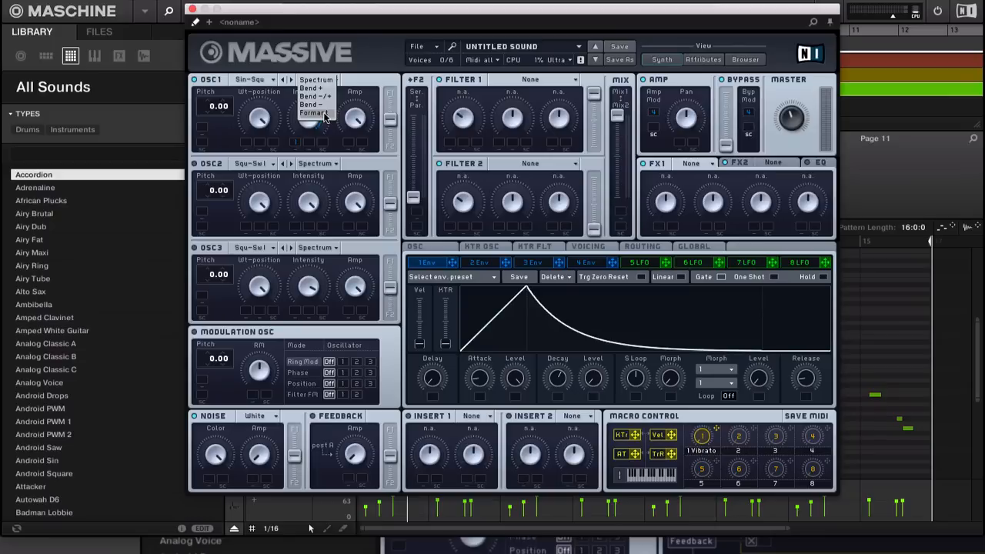
pyautogui.click(324, 114)
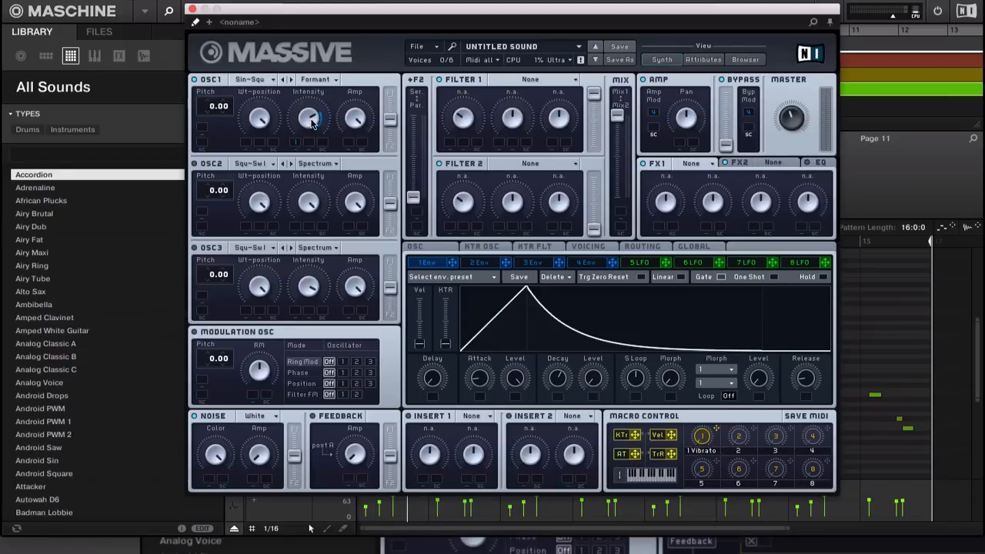
# Step: Lower oscillator 1's base intensity with a wider envelope range, and lengthen envelope 1's attack and slightly its decay
pyautogui.moveTo(312, 123); pyautogui.dragTo(292, 68)
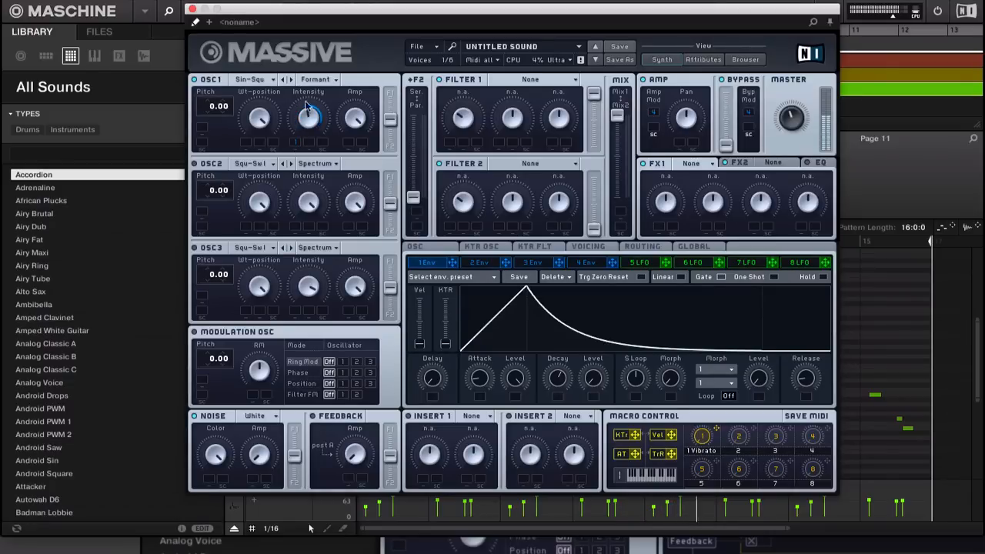
pyautogui.moveTo(480, 376); pyautogui.dragTo(486, 359)
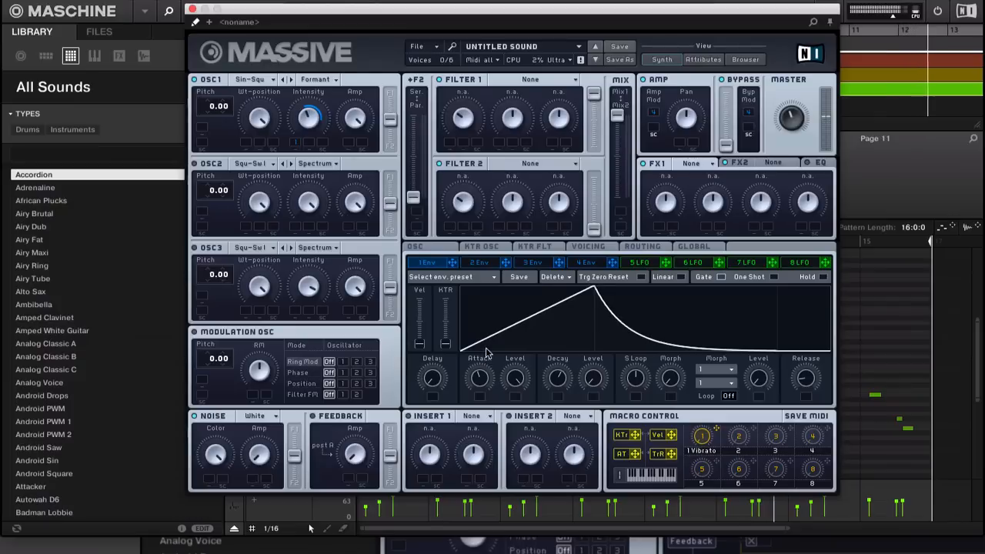
pyautogui.moveTo(559, 378)
pyautogui.mouseDown()
pyautogui.moveTo(559, 348)
pyautogui.moveTo(553, 400)
pyautogui.moveTo(550, 373)
pyautogui.mouseUp()
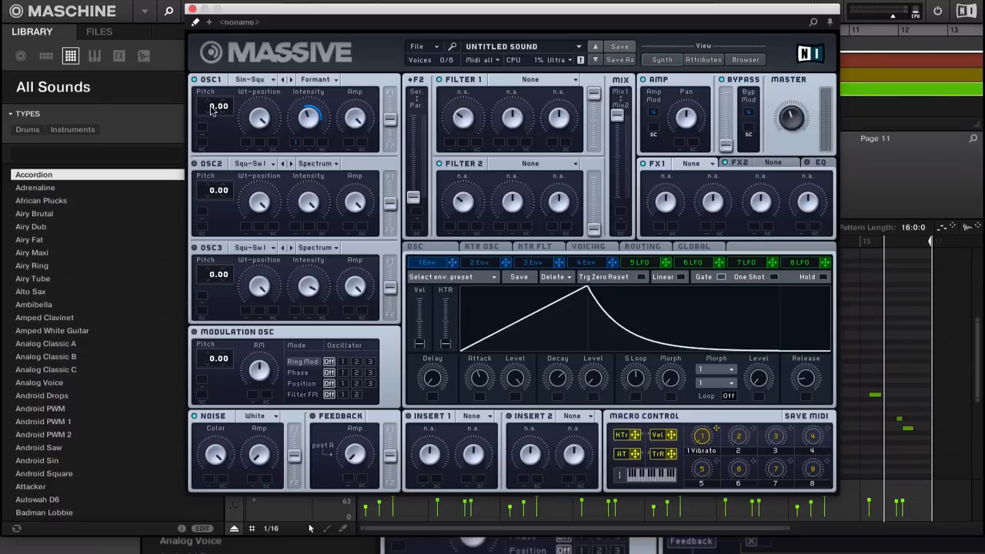
# Step: Lower oscillator 1's pitch to -24.00 and lengthen the decay of envelope 1
pyautogui.moveTo(212, 110); pyautogui.dragTo(213, 127)
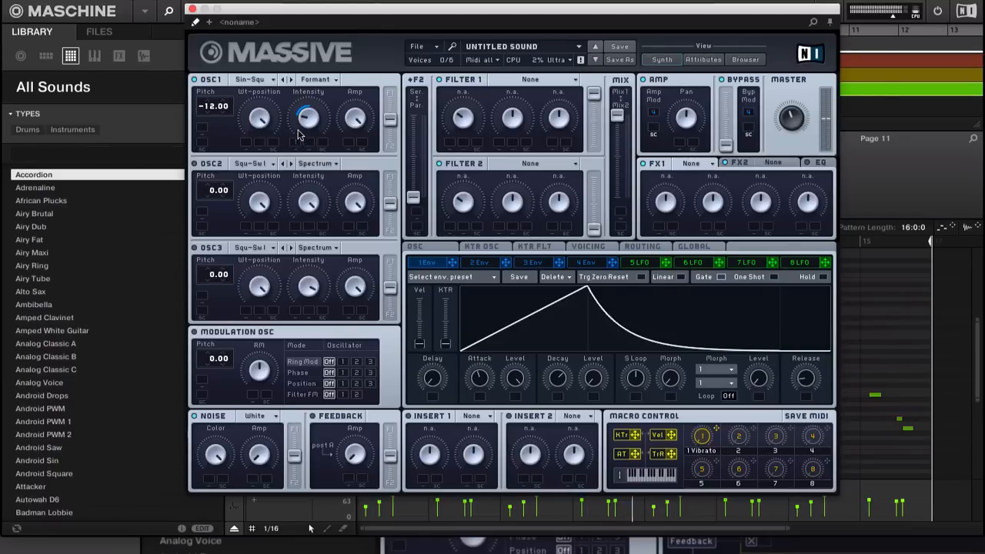
pyautogui.moveTo(558, 377)
pyautogui.mouseDown()
pyautogui.moveTo(553, 348)
pyautogui.moveTo(553, 361)
pyautogui.mouseUp()
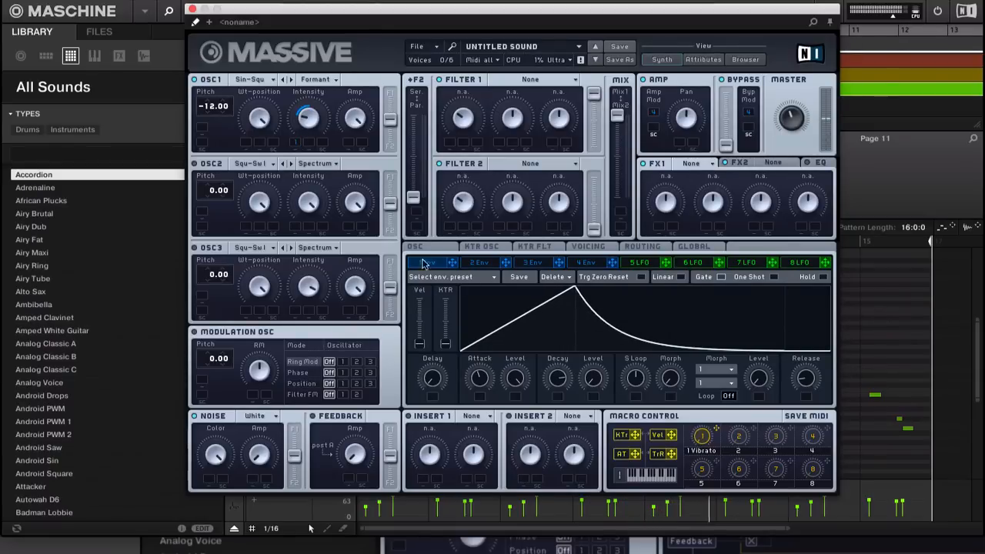
pyautogui.moveTo(210, 112); pyautogui.dragTo(207, 131)
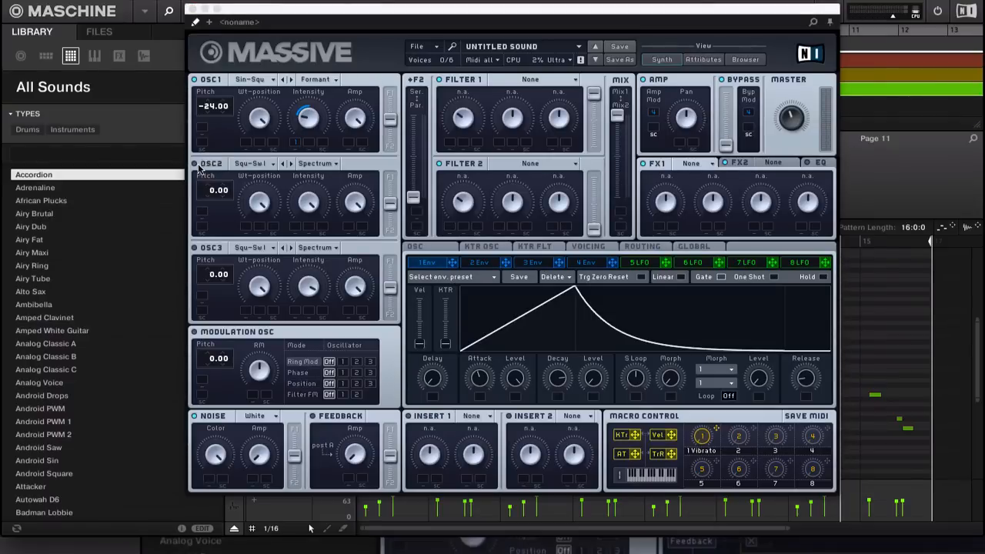
# Step: Enable oscillator 2 and change its wavetable mode to Formant
pyautogui.click(194, 164)
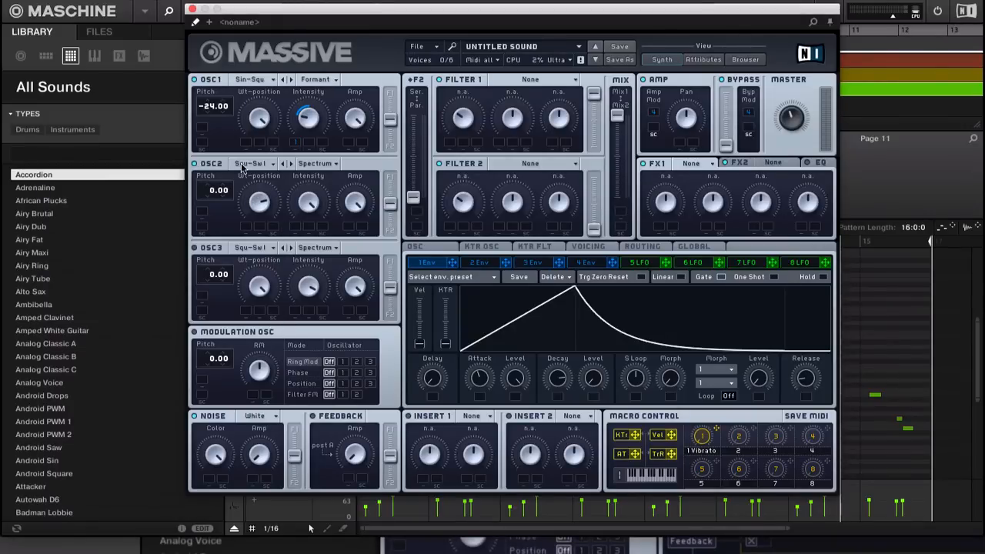
pyautogui.click(263, 166)
pyautogui.click(311, 177)
pyautogui.click(316, 164)
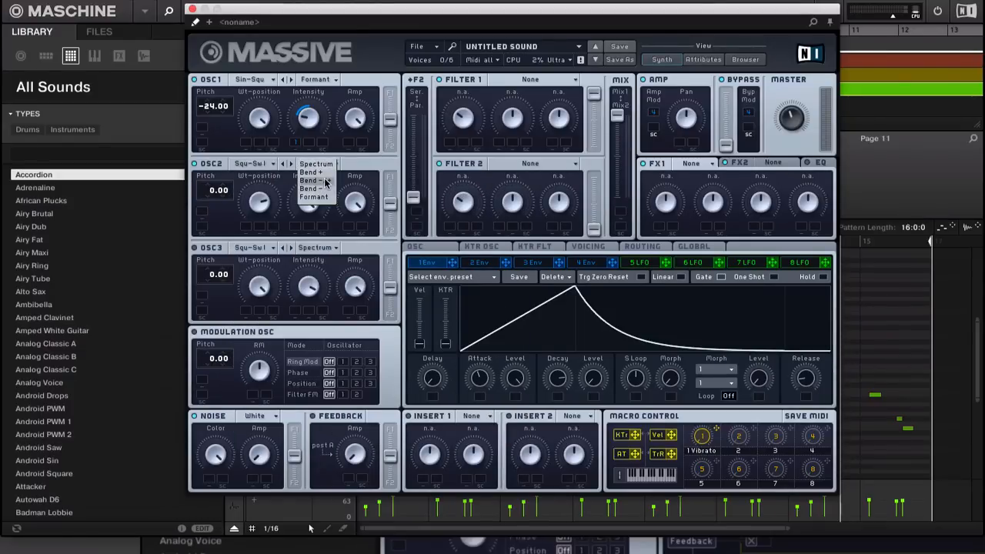
pyautogui.click(360, 157)
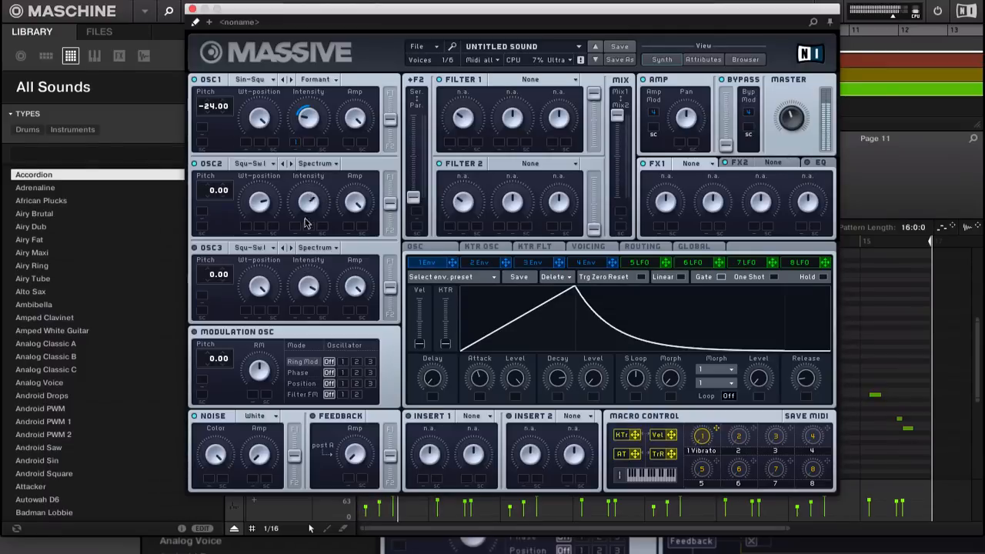
pyautogui.click(317, 163)
pyautogui.click(315, 204)
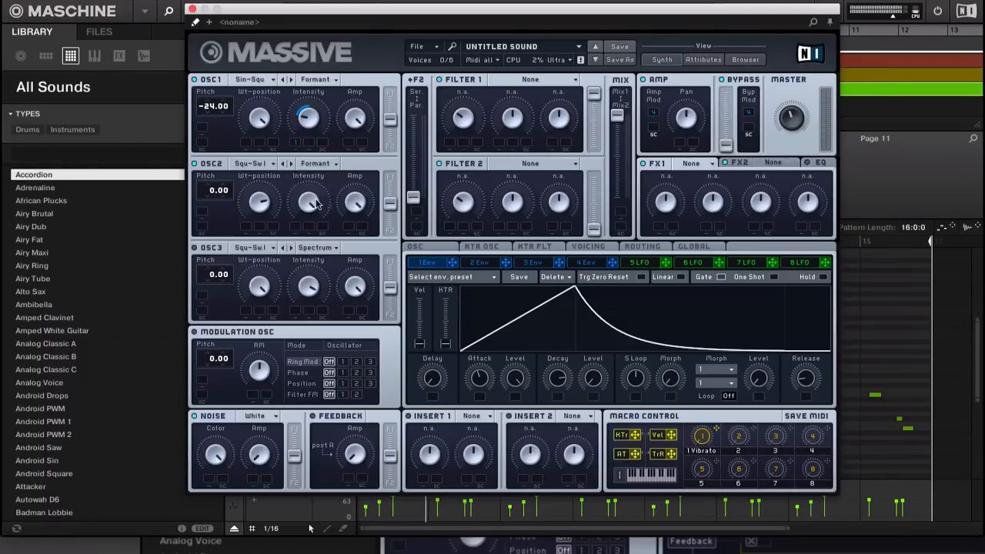
# Step: Switch oscillator 2's wavetable to VA-PWM
pyautogui.click(269, 163)
pyautogui.click(263, 179)
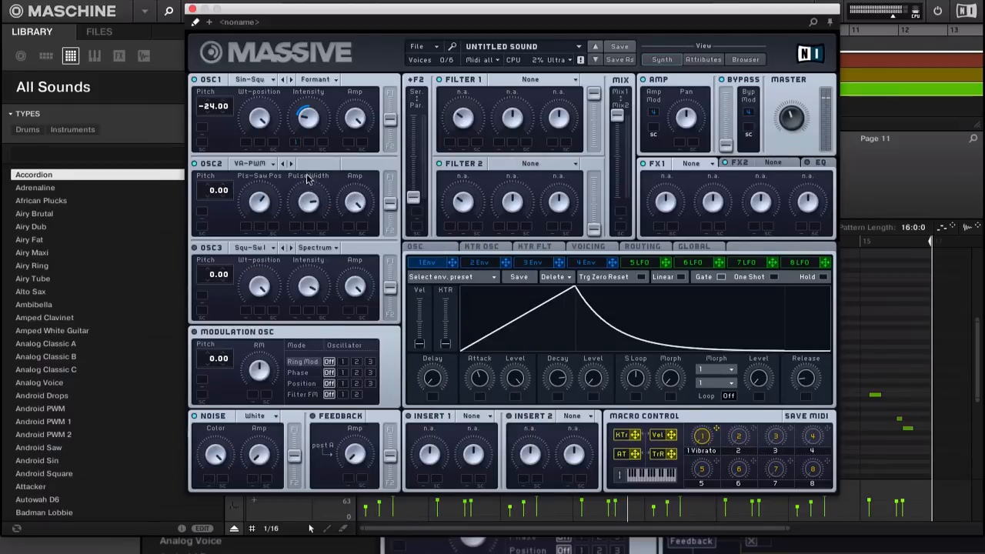
# Step: Detune the two active oscillators slightly, setting oscillator 2's pitch to 0.21 and oscillator 1's pitch to -24.08
pyautogui.moveTo(226, 192)
pyautogui.mouseDown()
pyautogui.moveTo(231, 224)
pyautogui.moveTo(231, 205)
pyautogui.mouseUp()
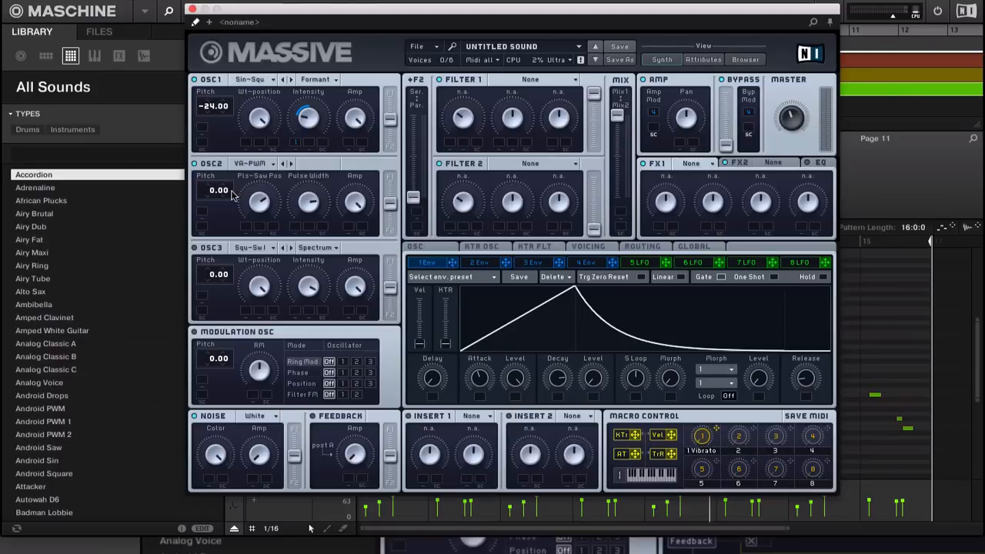
pyautogui.moveTo(227, 197); pyautogui.dragTo(227, 169)
pyautogui.moveTo(221, 119); pyautogui.dragTo(225, 123)
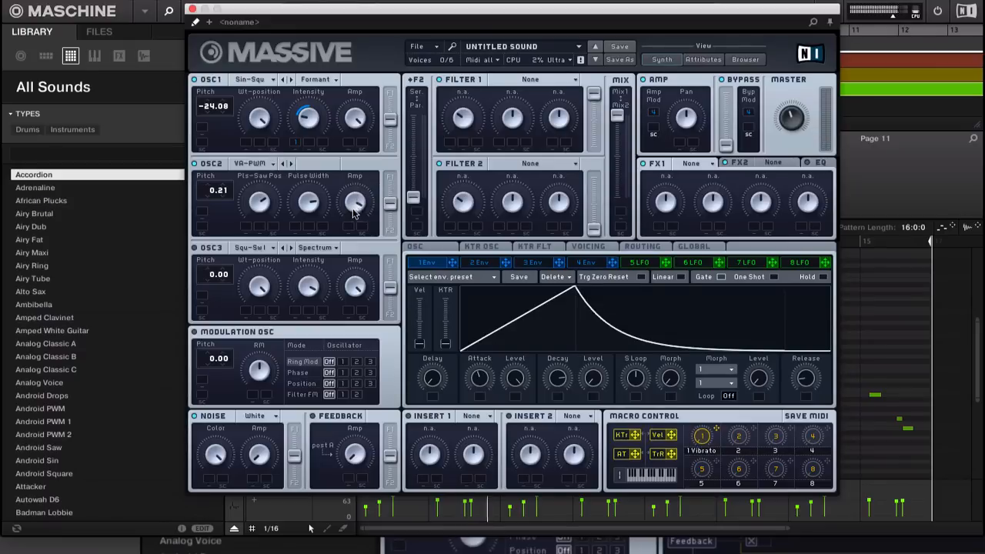
pyautogui.moveTo(219, 200); pyautogui.dragTo(227, 168)
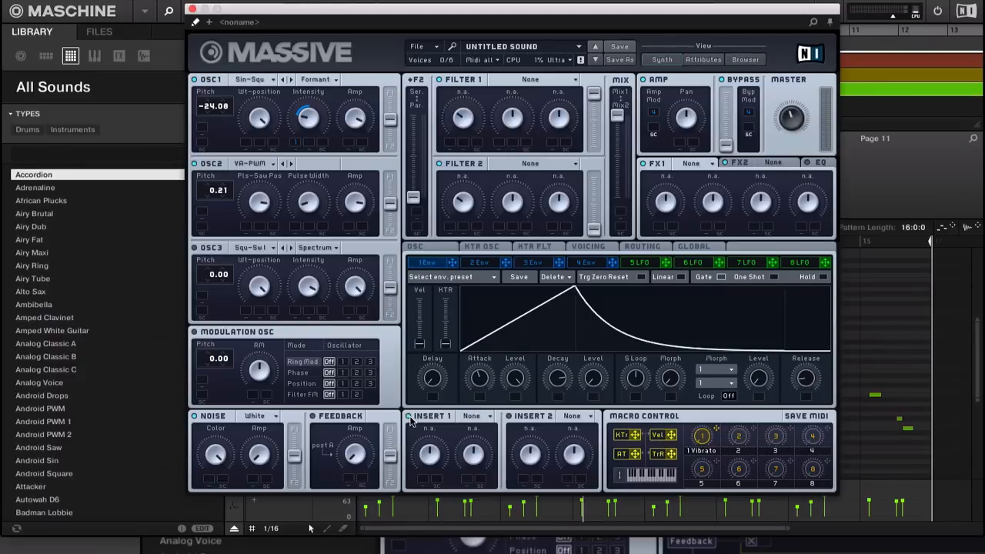
# Step: Place insert 1 directly after filter 1 in the signal routing
pyautogui.click(590, 246)
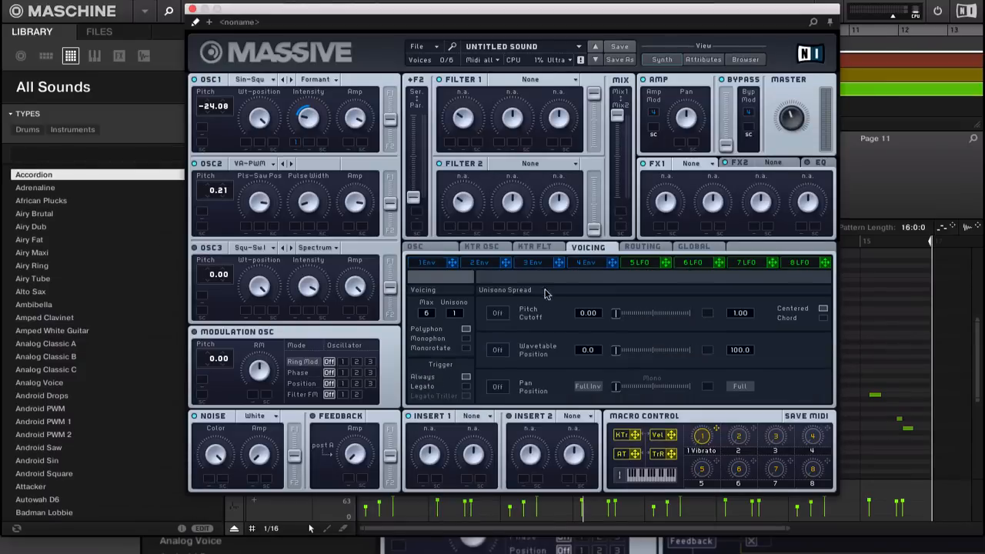
pyautogui.click(643, 247)
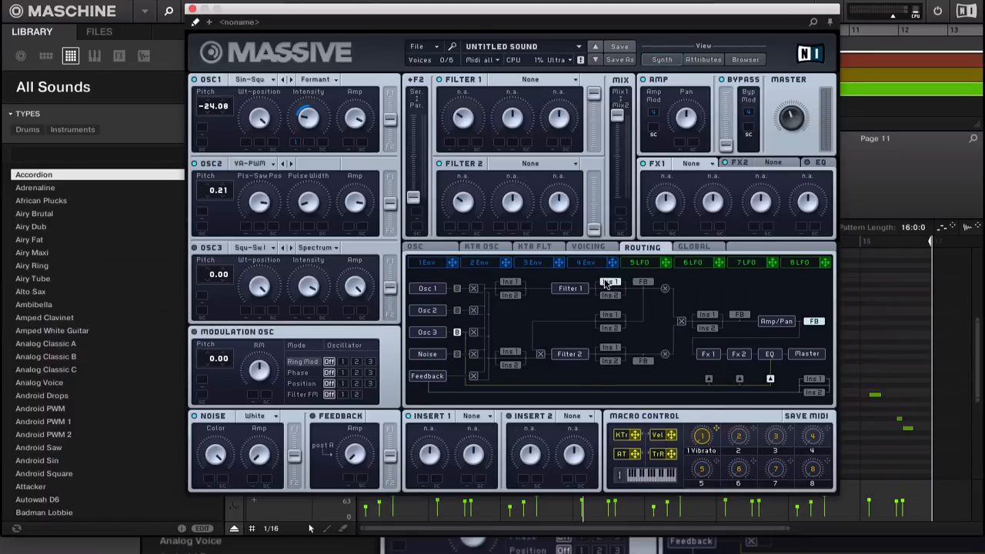
pyautogui.click(512, 284)
pyautogui.click(607, 284)
# Step: Try the Sine Shaper and the Parabolic Shaper as the effect in insert 1
pyautogui.click(477, 418)
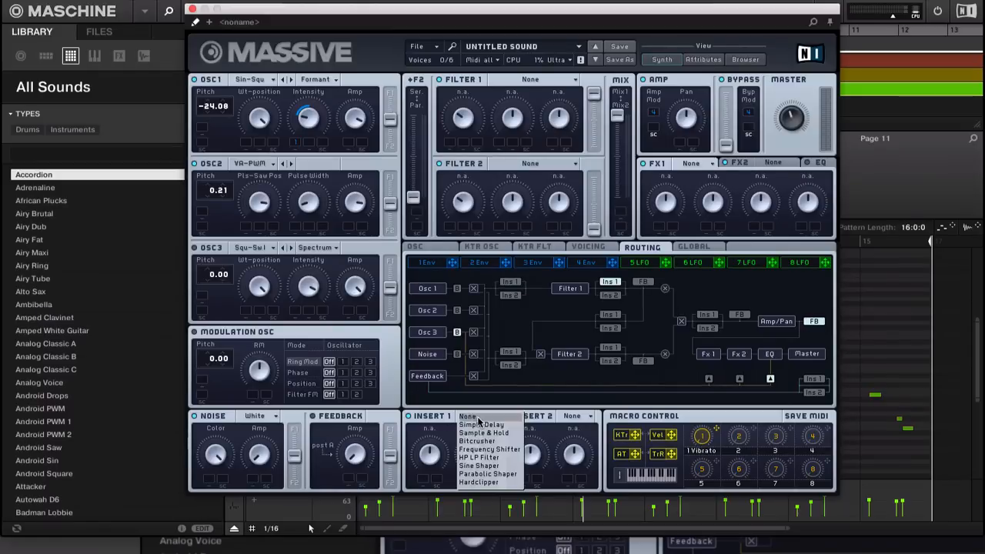
pyautogui.click(496, 466)
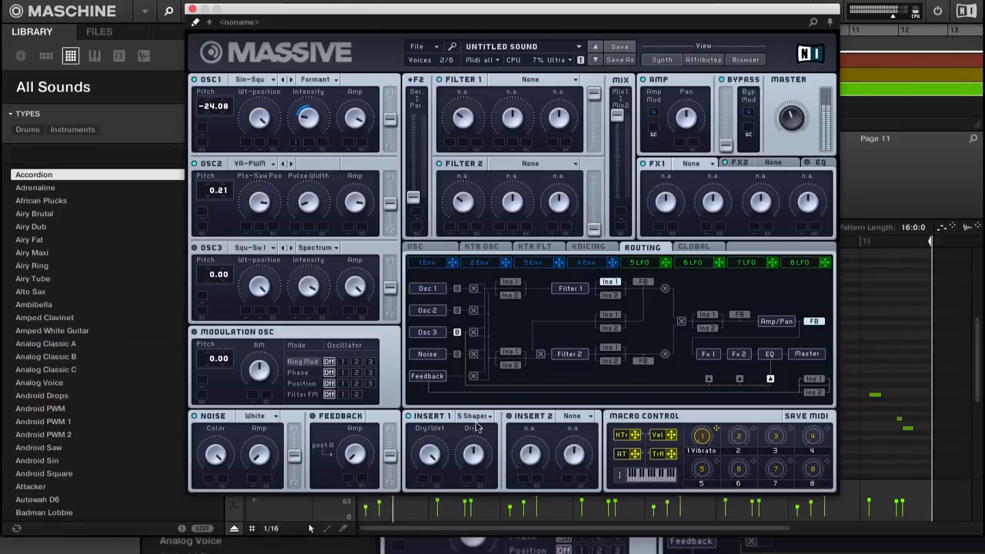
pyautogui.click(486, 416)
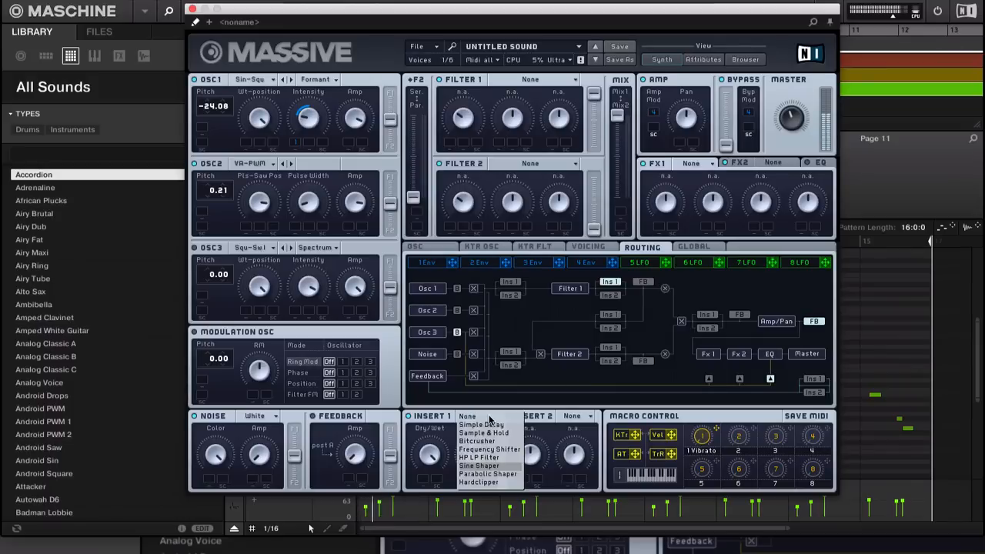
pyautogui.click(495, 474)
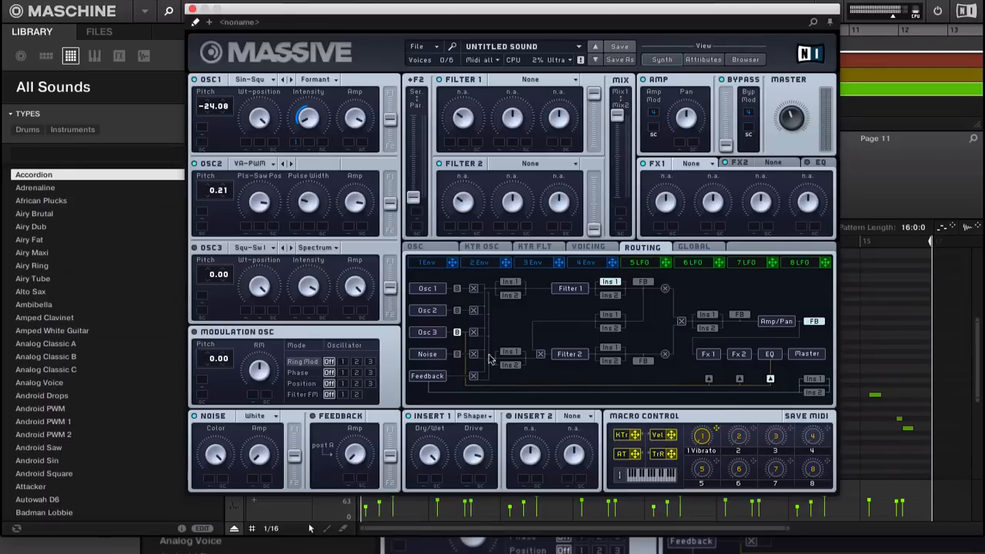
# Step: Set the effect in insert 1 to Hardclipper
pyautogui.click(482, 417)
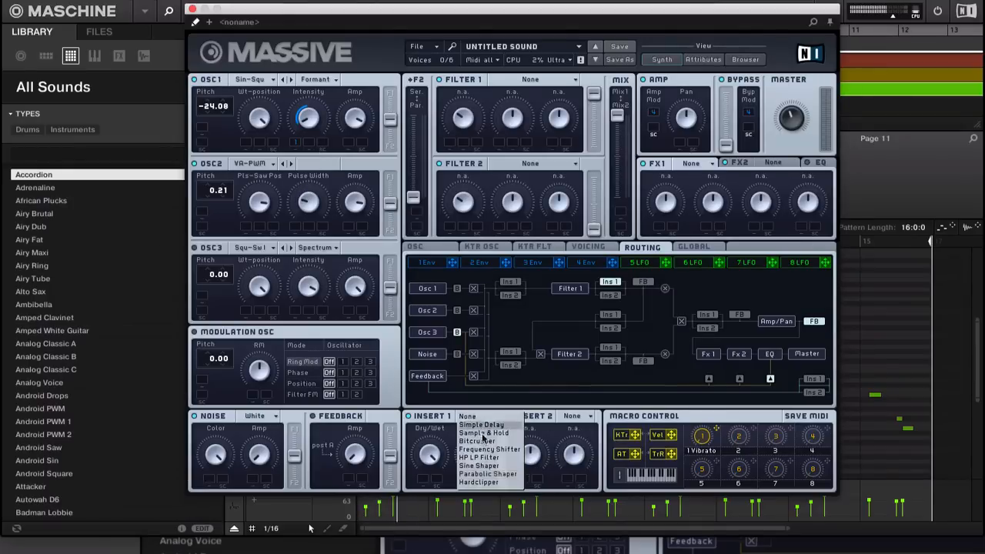
pyautogui.click(499, 485)
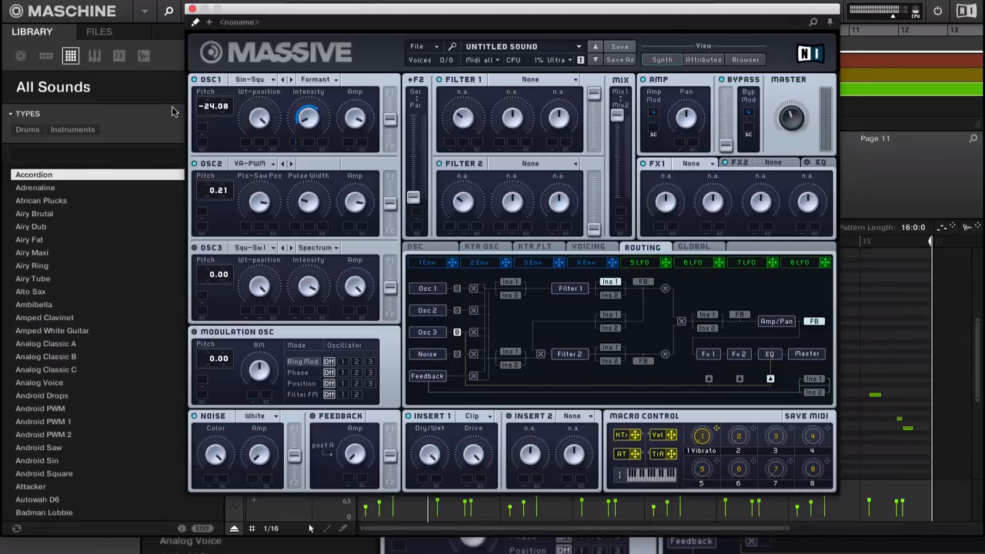
# Step: Raise oscillator 1's pitch to -12.00
pyautogui.doubleClick(208, 110)
pyautogui.moveTo(213, 113); pyautogui.dragTo(216, 126)
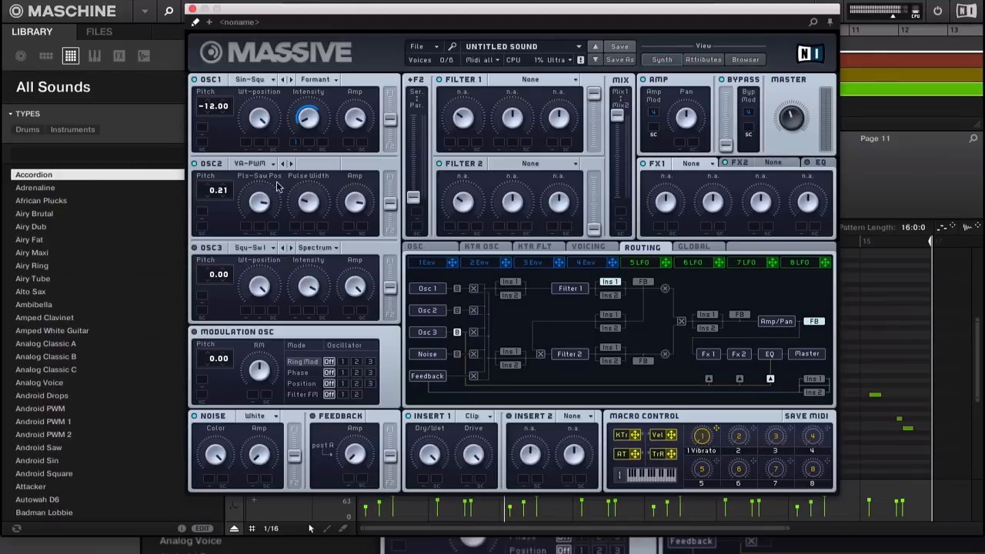